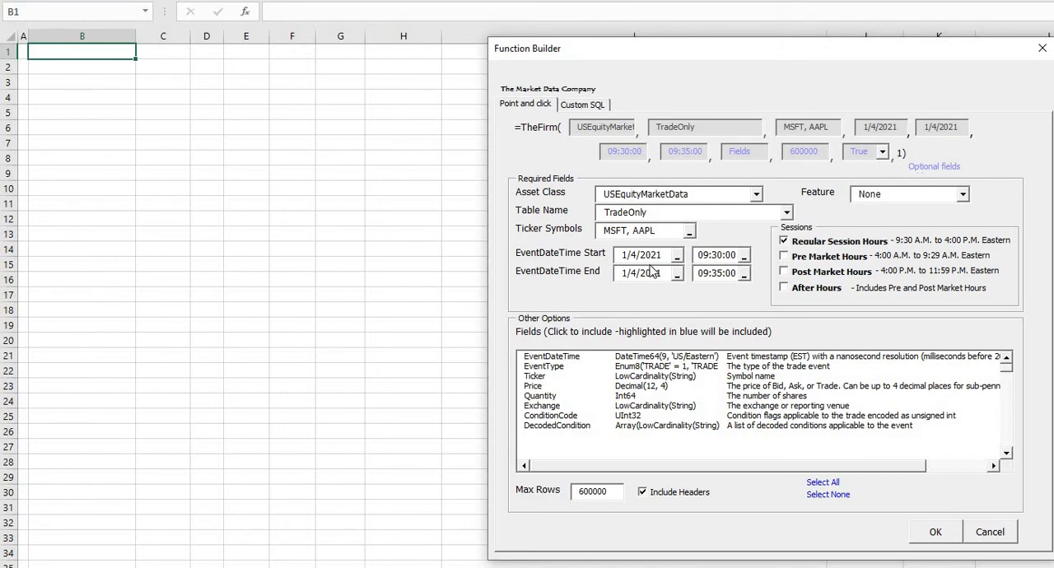
Build a TheFirm function in B1 with asset class USEquityMarketData and table TradeOnly, accepting all fields, and insert its results.
click(755, 196)
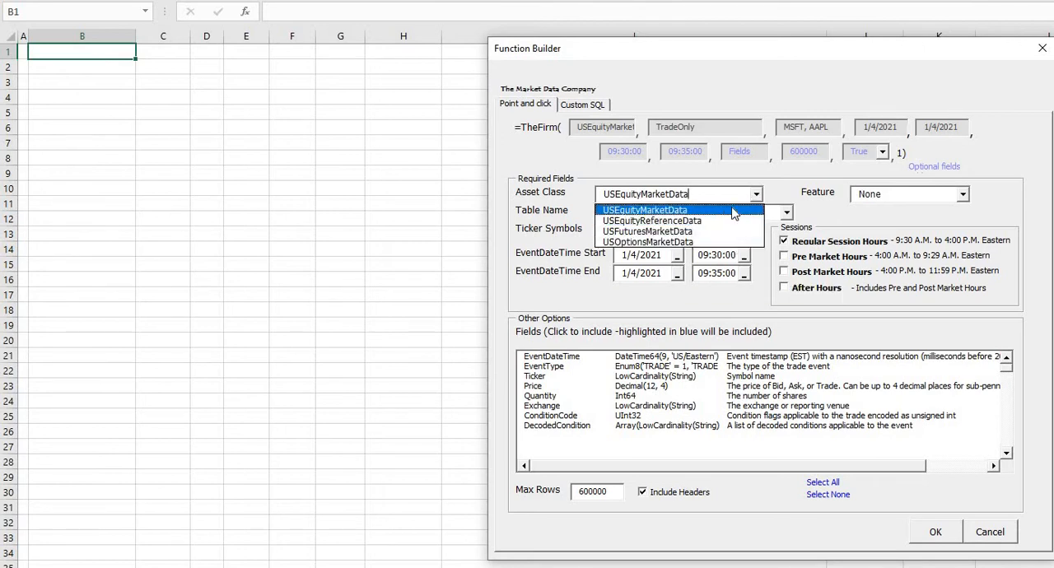
click(733, 212)
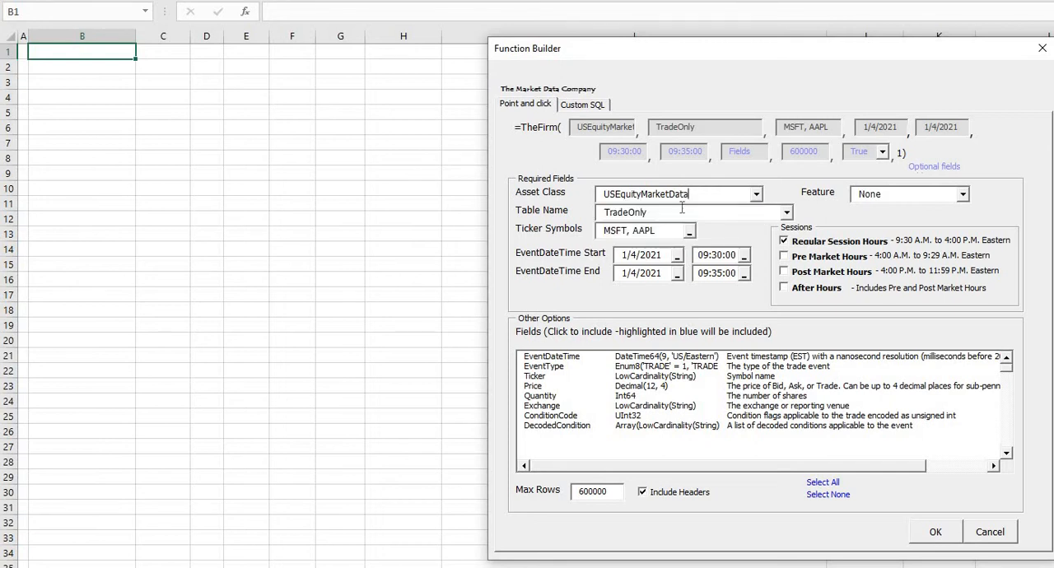
click(786, 213)
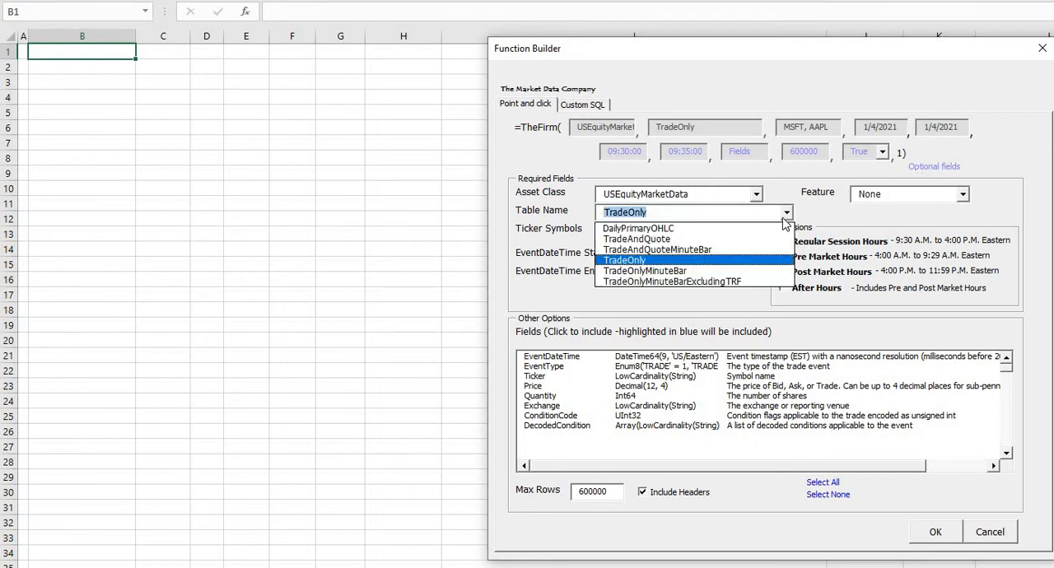
click(739, 262)
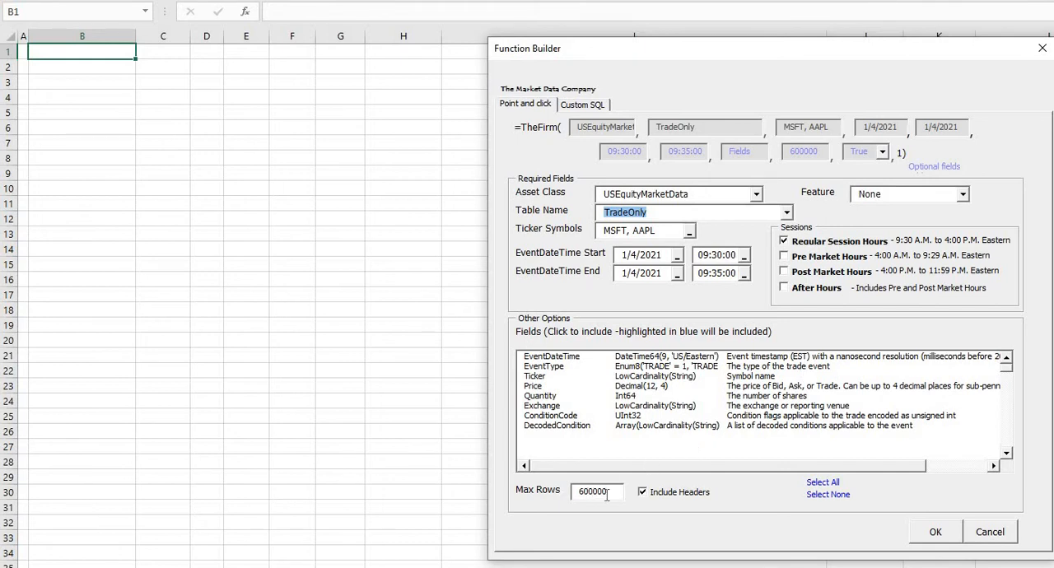
click(936, 535)
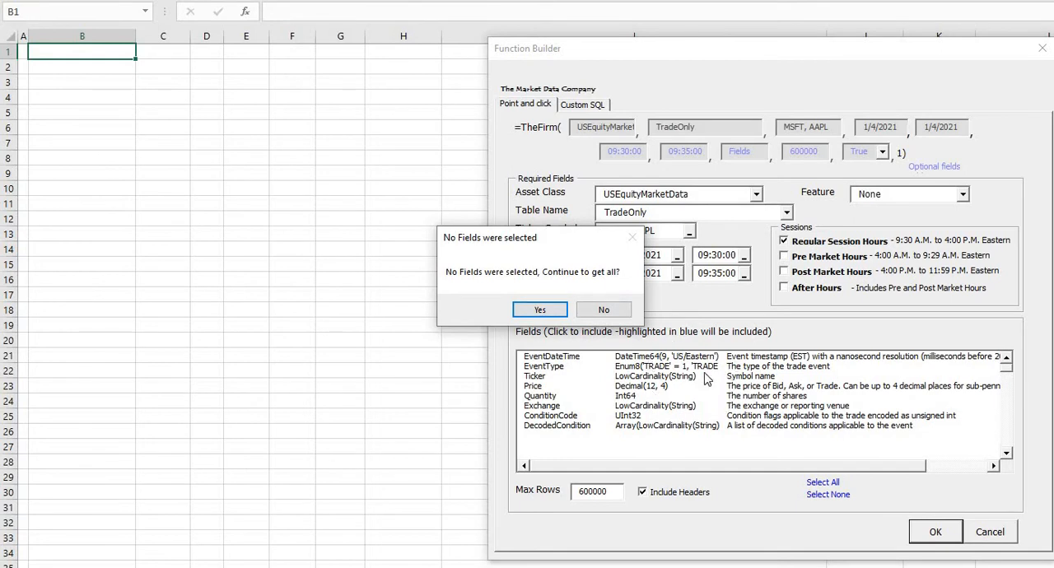
click(542, 311)
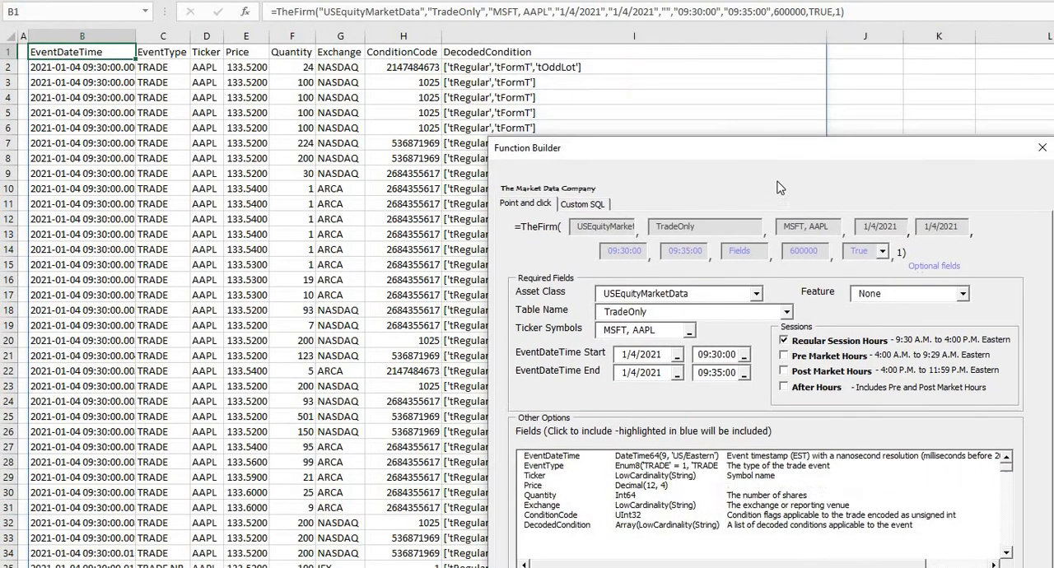
Examine the returned trade rows in column B from the first record down to the end of the data.
drag(775, 205, 681, 64)
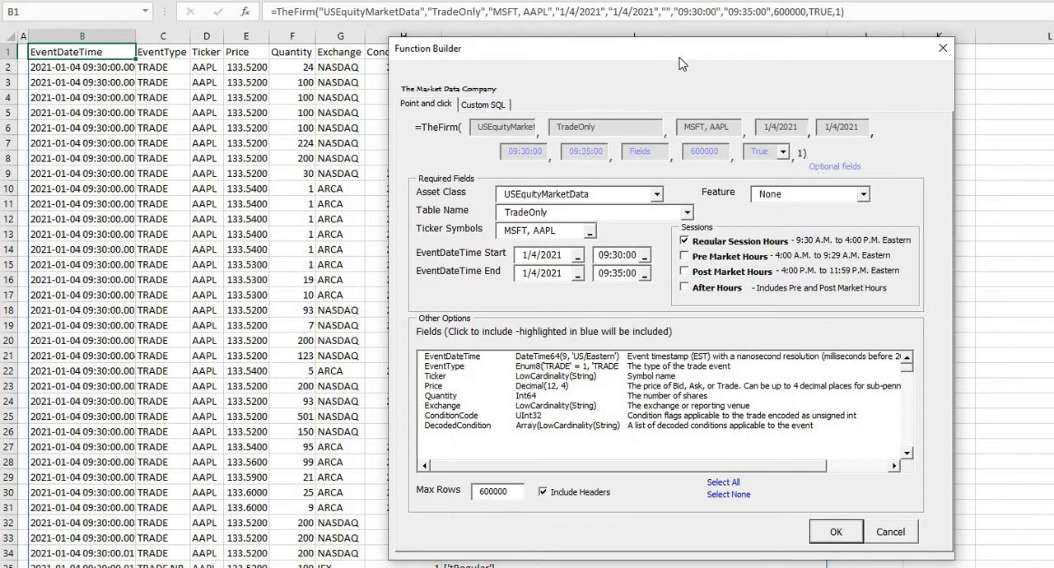
click(58, 64)
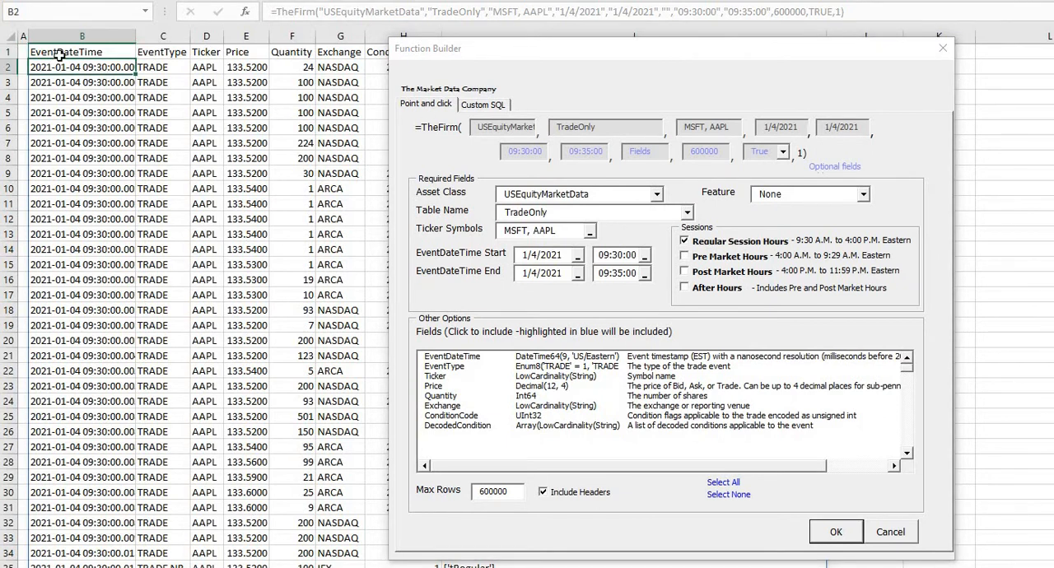
key(ctrl+Down)
scroll(59, 56, down, 1)
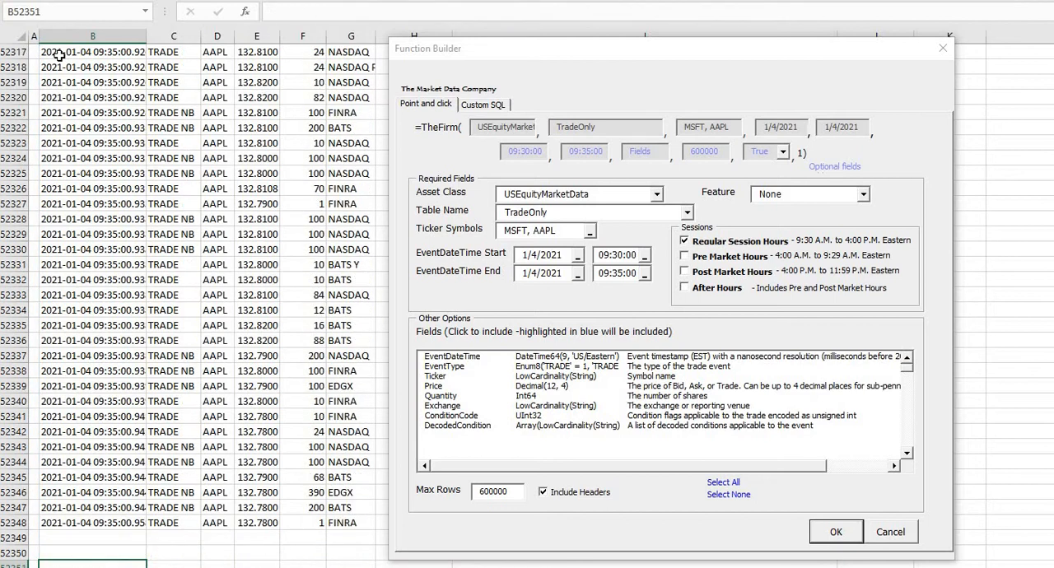
key(Up)
key(Up)
key(Up)
key(Up)
key(Up)
key(Up)
key(Up)
key(Up)
key(Up)
key(Up)
key(Up)
key(Up)
key(Up)
key(Up)
key(Up)
key(Up)
key(Up)
key(Up)
key(Up)
key(Up)
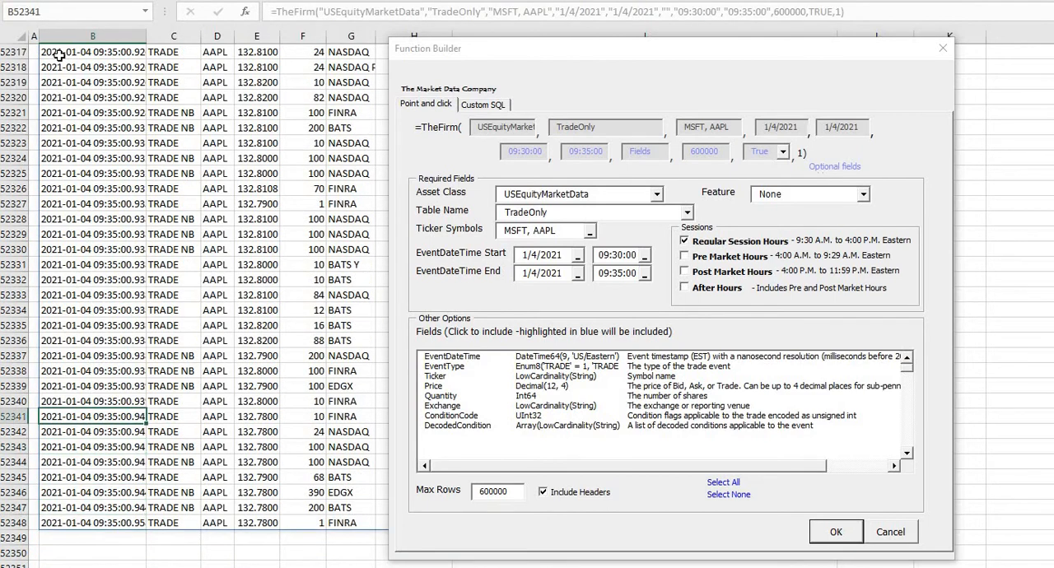
key(Up)
key(Up)
key(Up)
key(Up)
key(Up)
key(Up)
key(Up)
key(Up)
key(Up)
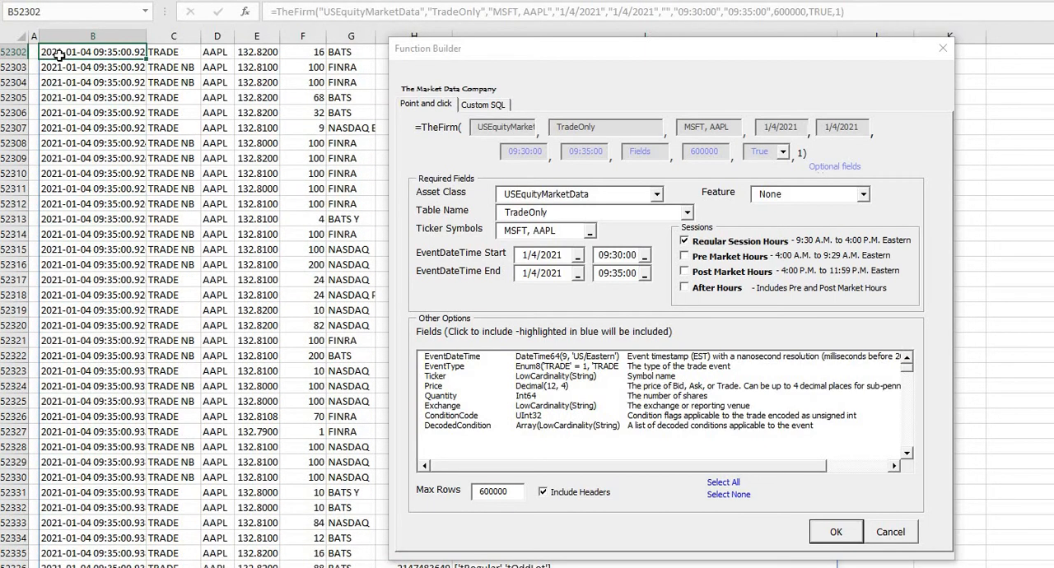
Return to the start of the sheet and delete the TheFirm function in cell B1 to clear its output.
key(ctrl+Home)
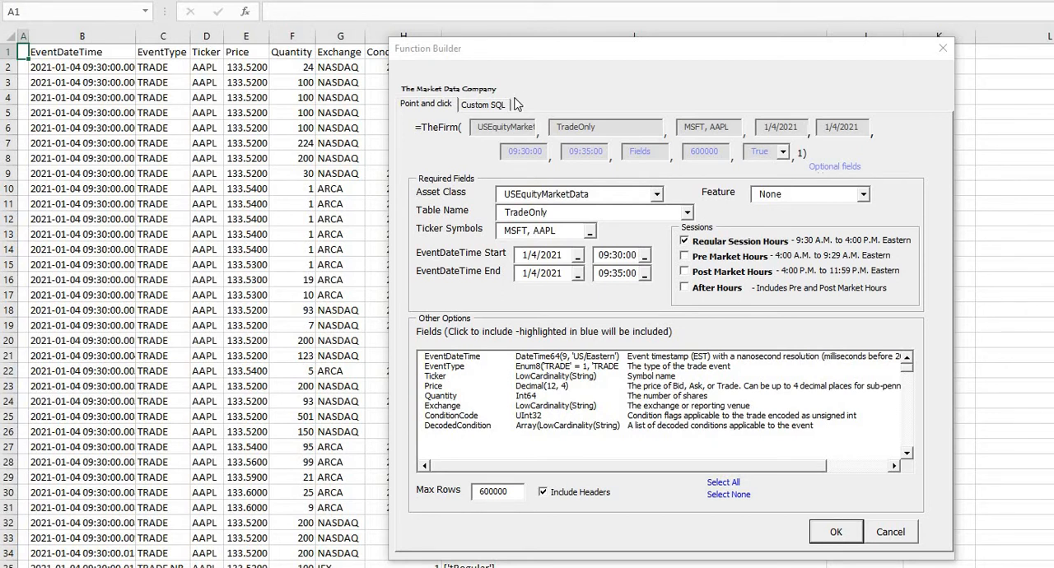
click(72, 56)
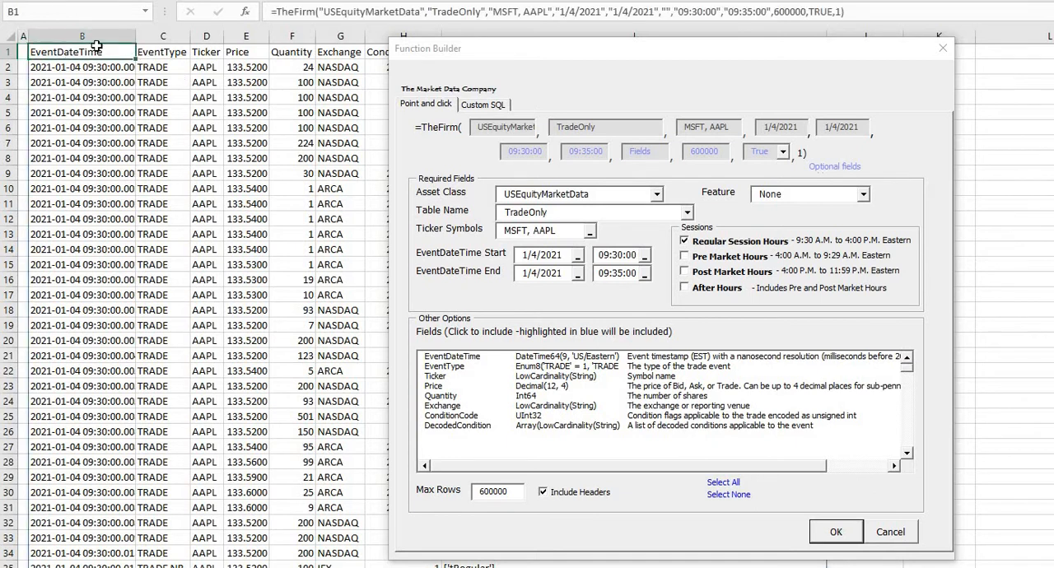
key(Delete)
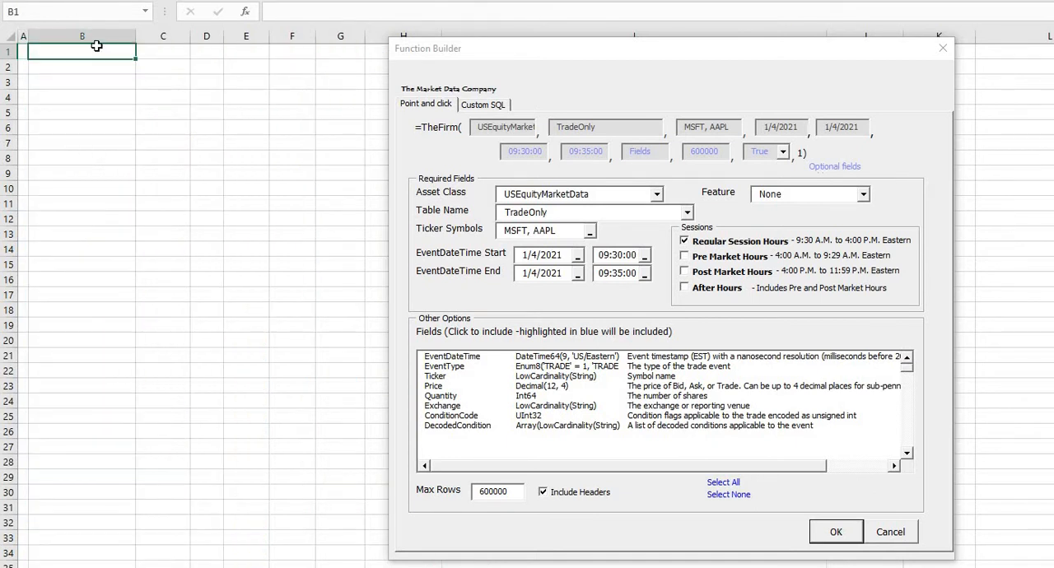
Switch to the custom SQL builder, expand the SQL area, and load the fourth saved query, USEquityMarketData.TradeOnly.
click(485, 107)
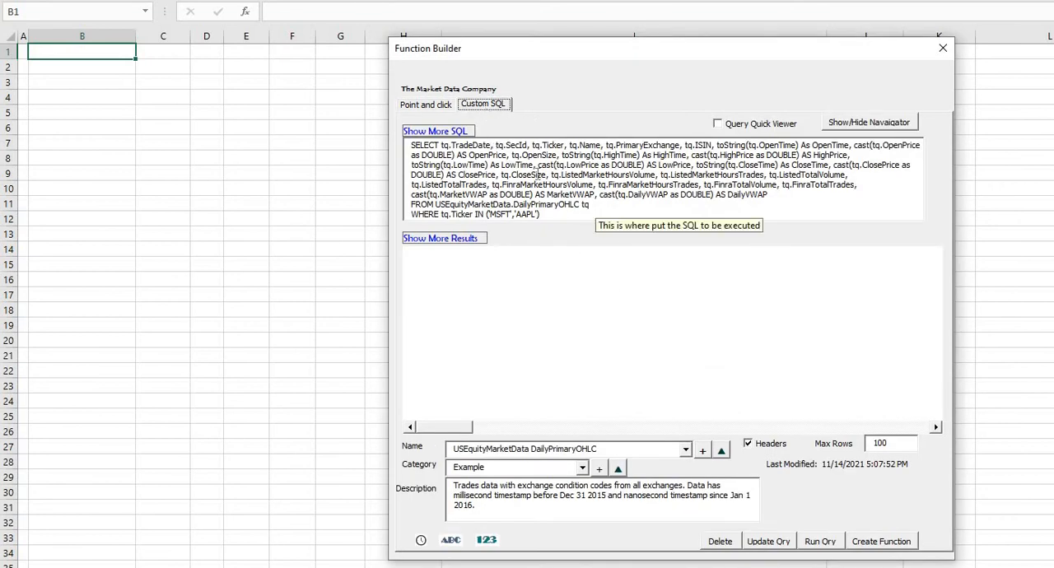
click(439, 131)
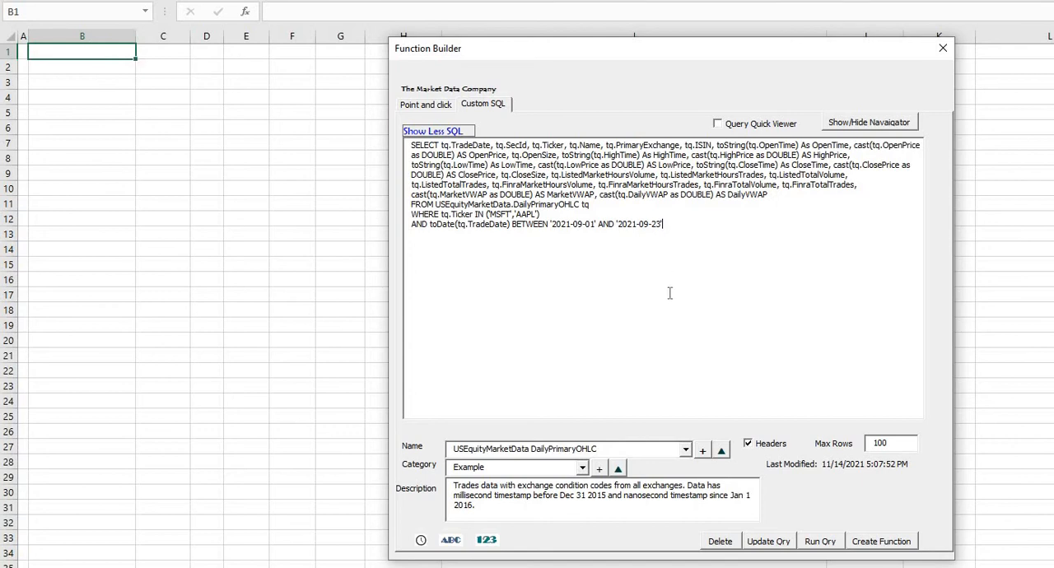
click(686, 450)
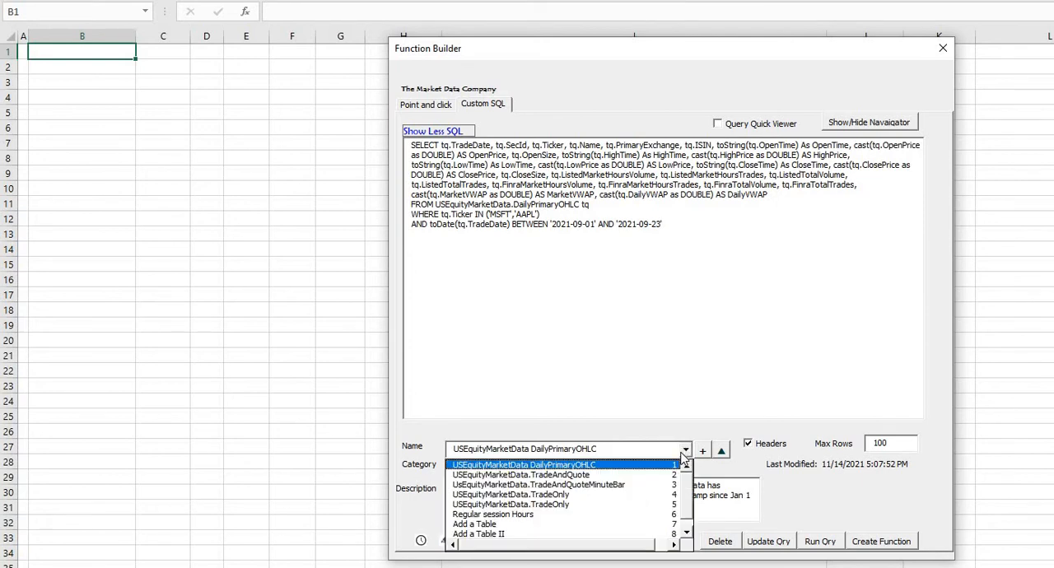
click(668, 496)
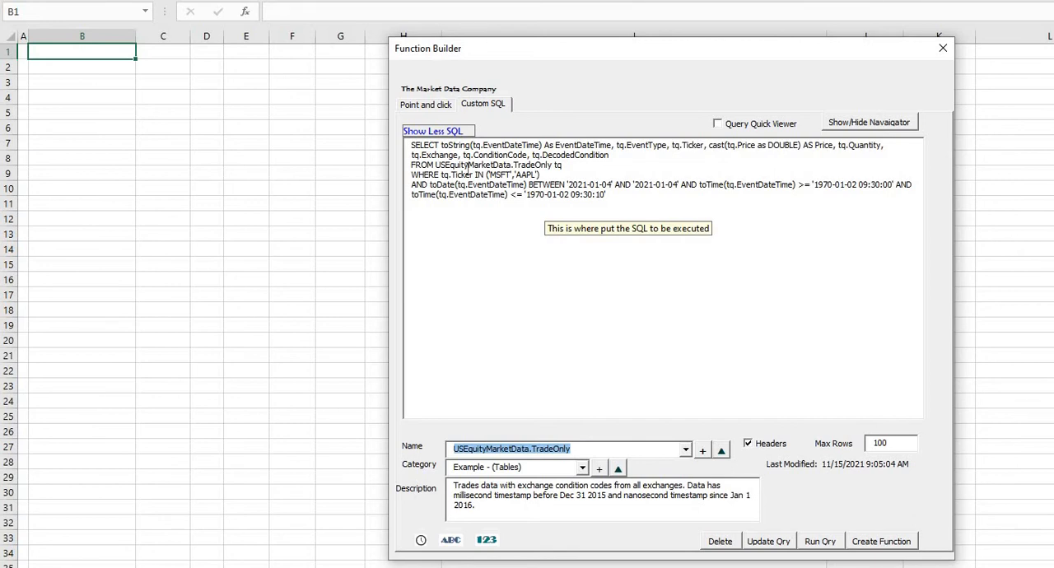
Show the Resource Navigator beside the Function Builder and expand USEquityMarketData and its TradeOnly table to examine the available columns.
drag(568, 56, 393, 71)
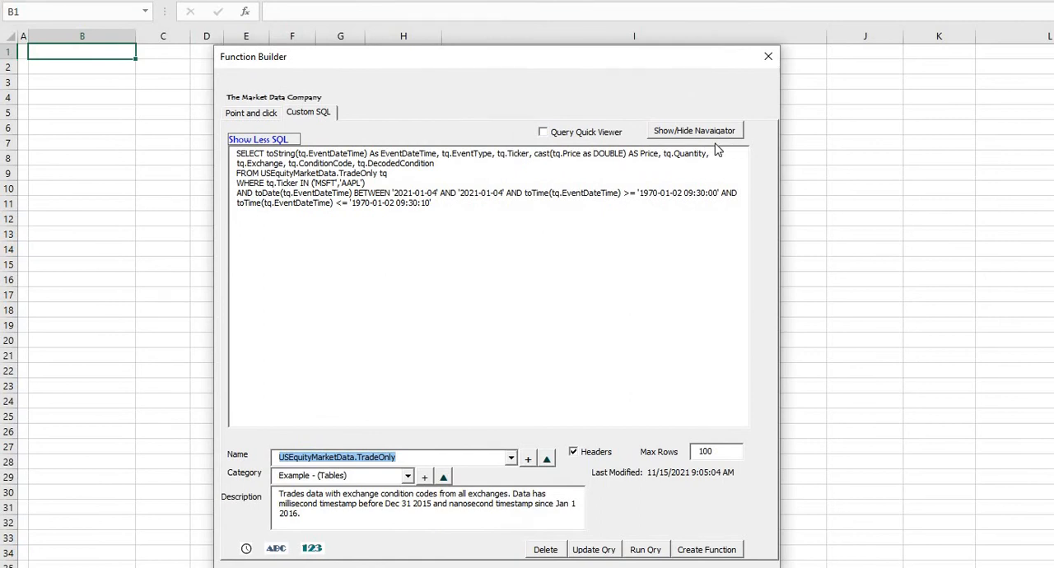
click(710, 135)
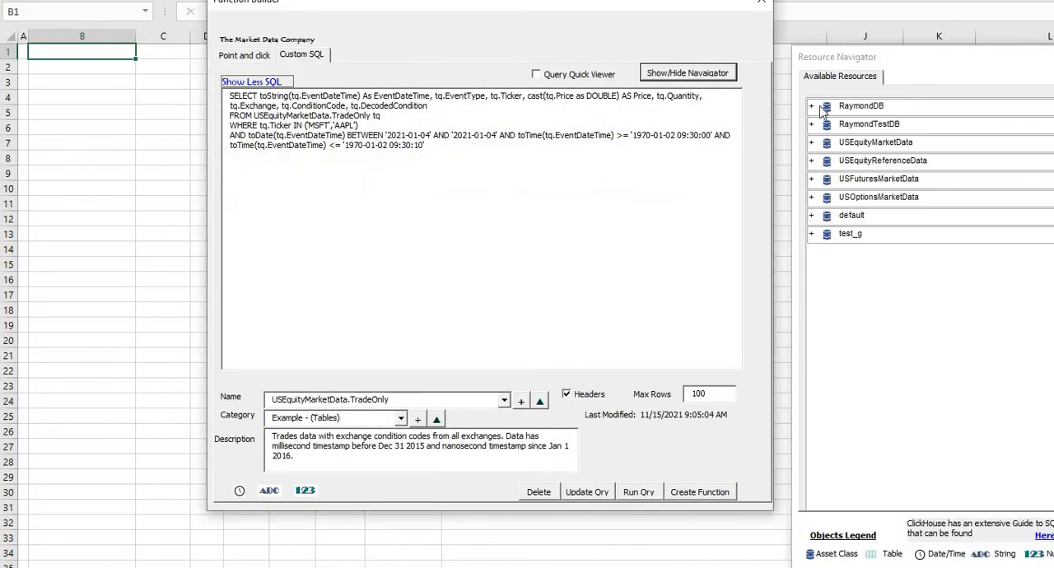
drag(919, 59, 874, 48)
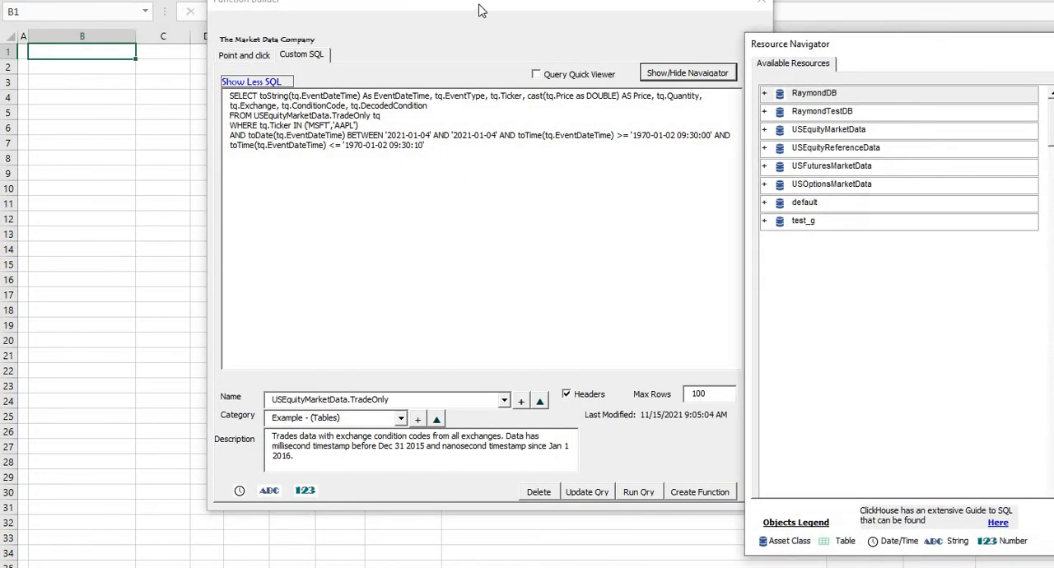
drag(483, 10, 415, 33)
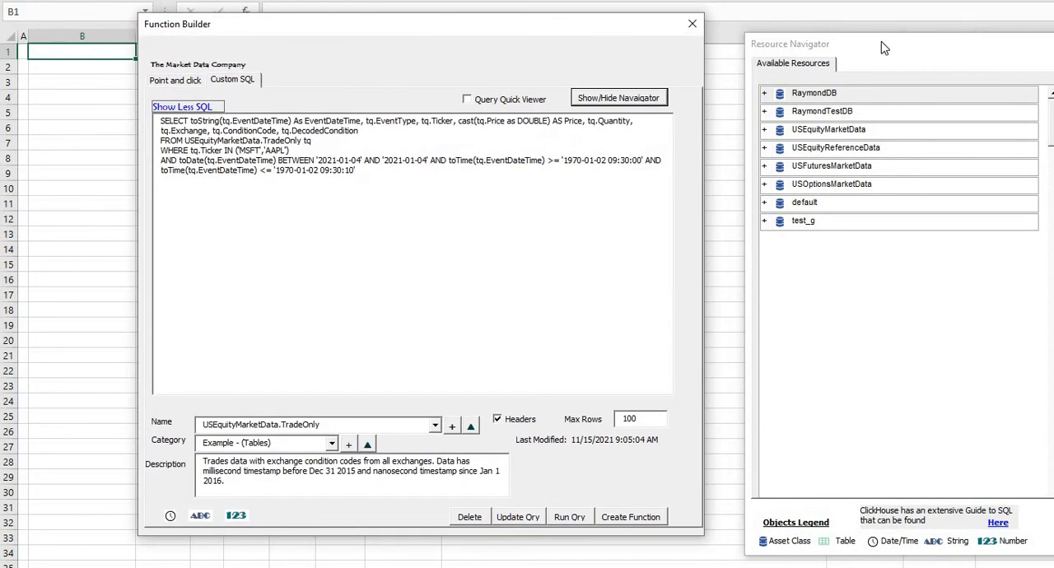
drag(885, 48, 845, 29)
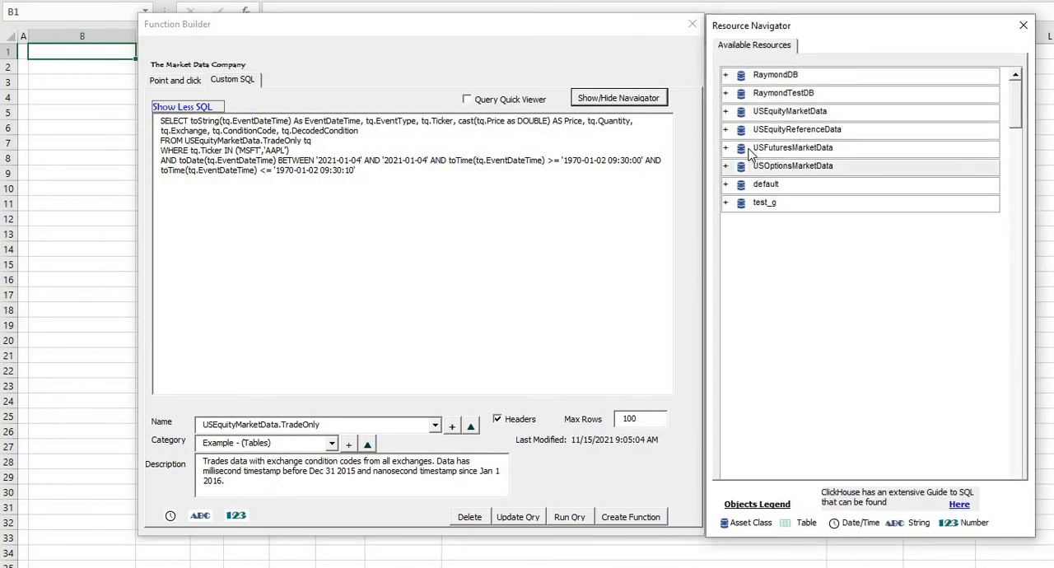
click(727, 113)
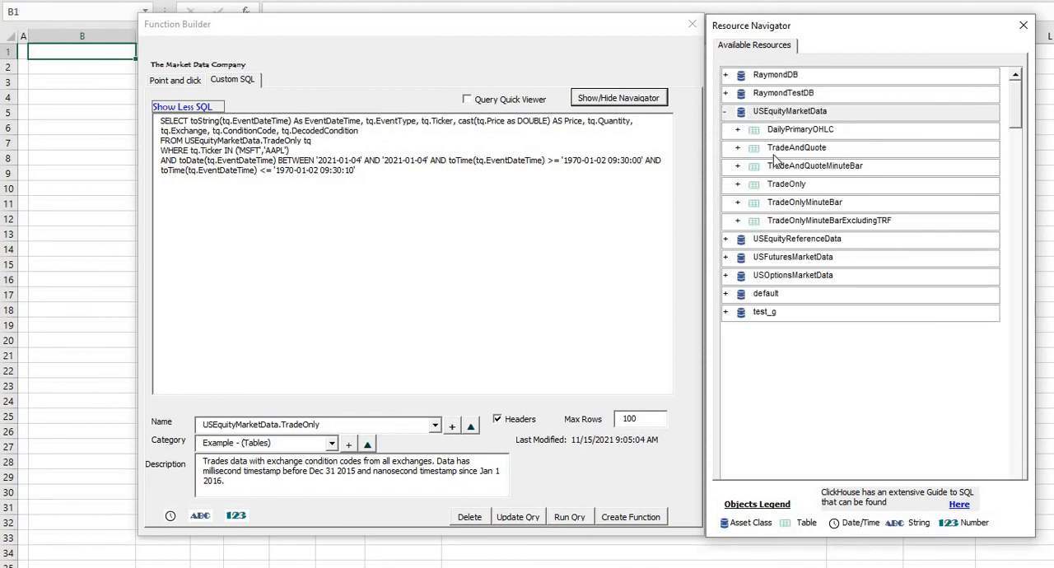
click(740, 186)
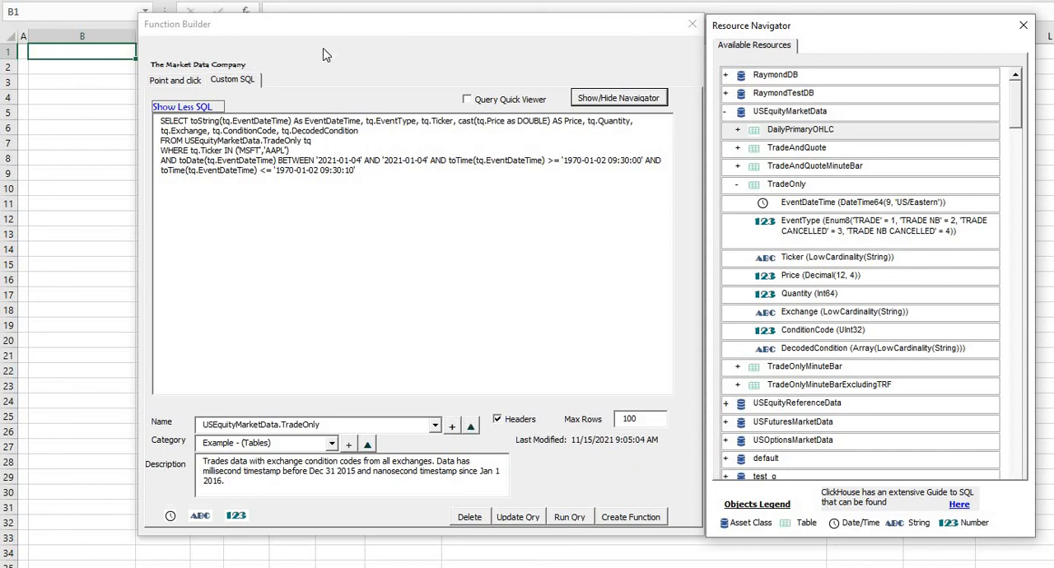
Run the loaded TradeOnly SQL query to output its results to the worksheet from cell B1.
click(567, 518)
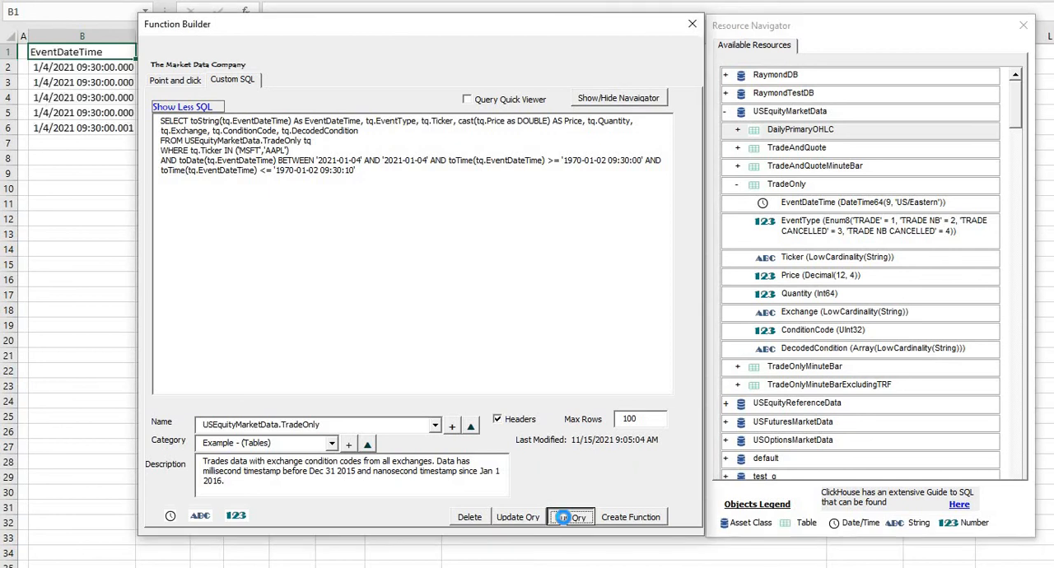
mouse_move(470, 33)
mouse_down()
mouse_move(671, 189)
mouse_move(518, 148)
mouse_move(206, 172)
mouse_move(486, 171)
mouse_move(423, 39)
mouse_move(473, 40)
mouse_up()
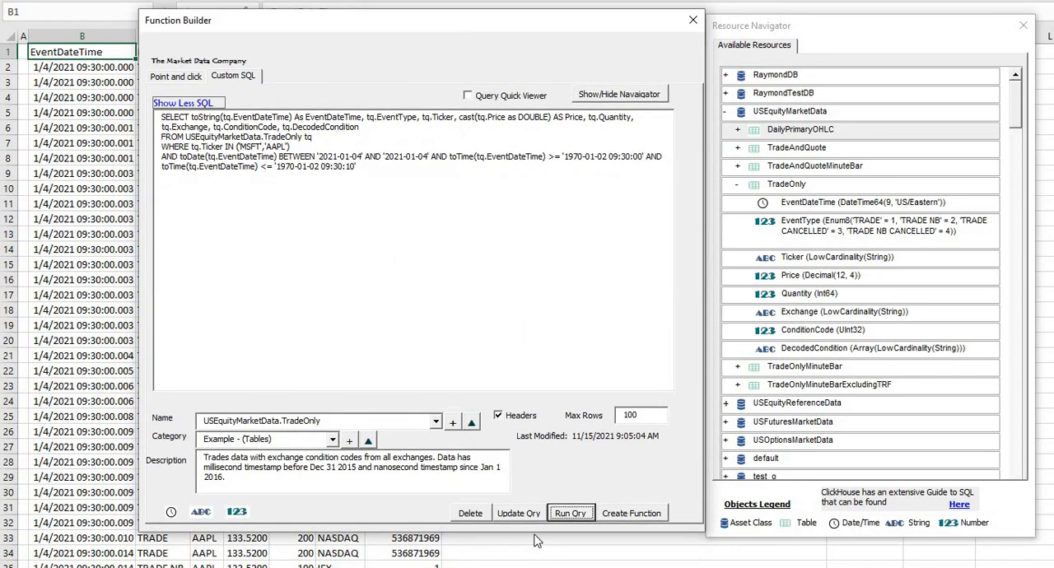